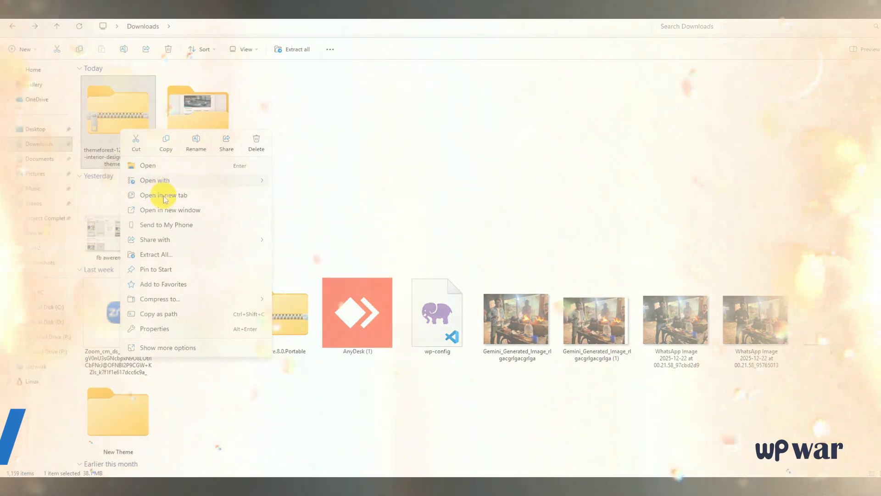
Step: Extract the themeforest Archi interior design theme archive to its default folder in Downloads
{"action": "left_click", "coordinate": [157, 254]}
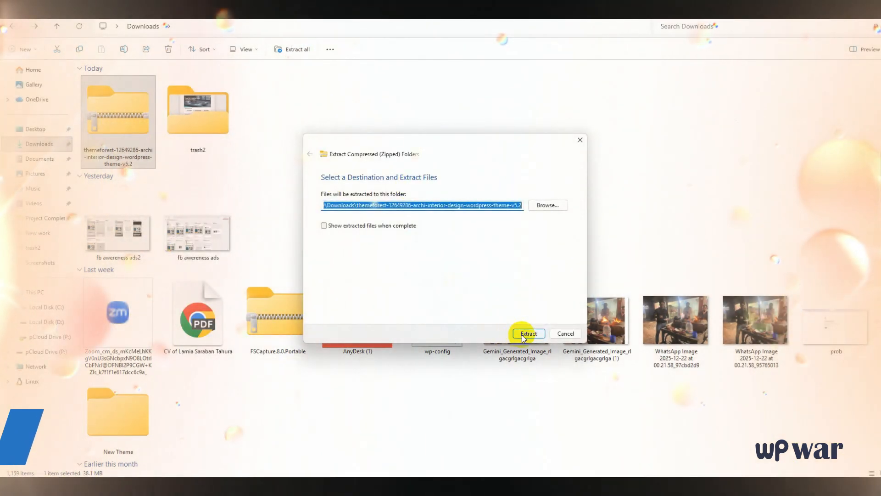
{"action": "left_click", "coordinate": [520, 333]}
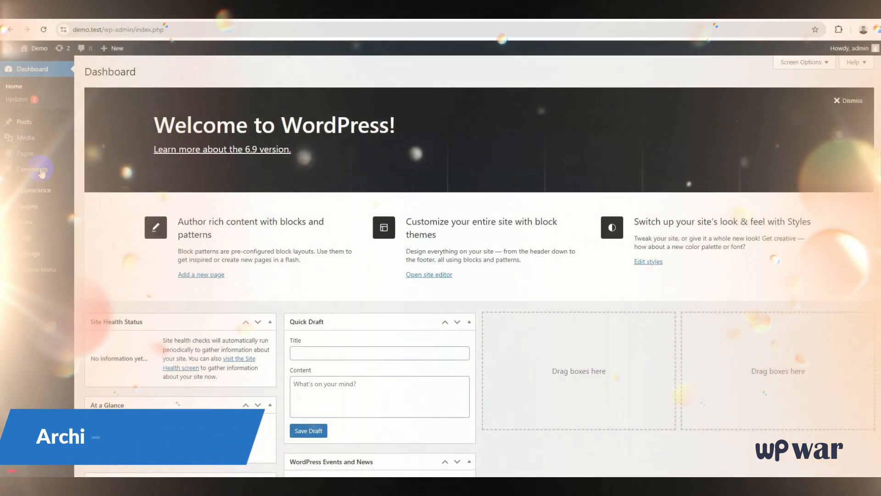
Step: Open the theme upload form in the WordPress admin of the demo site
{"action": "mouse_move", "coordinate": [34, 190]}
{"action": "left_click", "coordinate": [84, 193]}
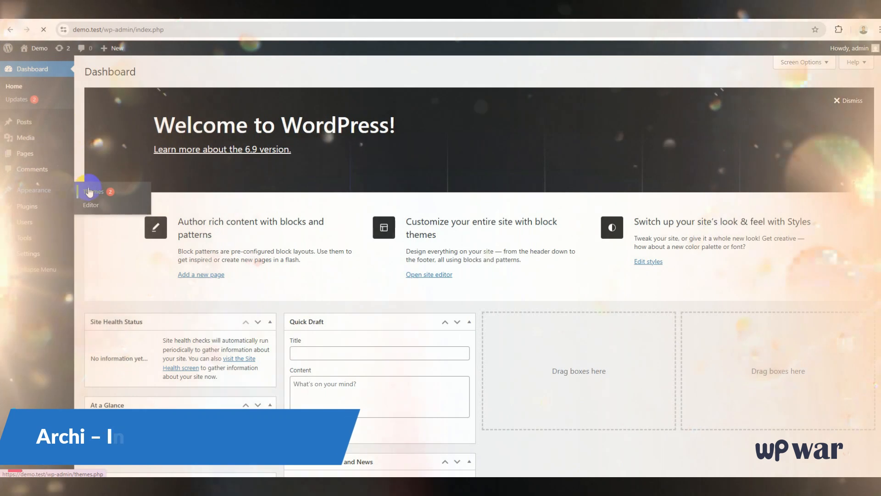
{"action": "left_click", "coordinate": [172, 72]}
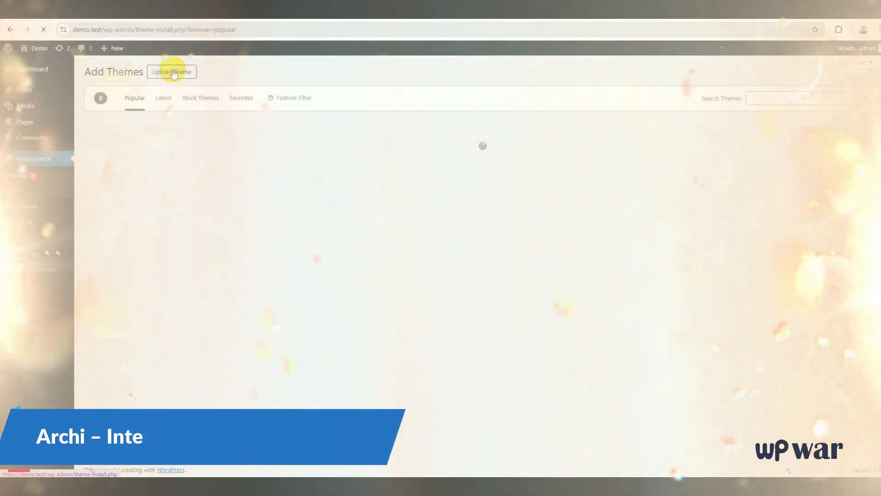
{"action": "left_click", "coordinate": [167, 72]}
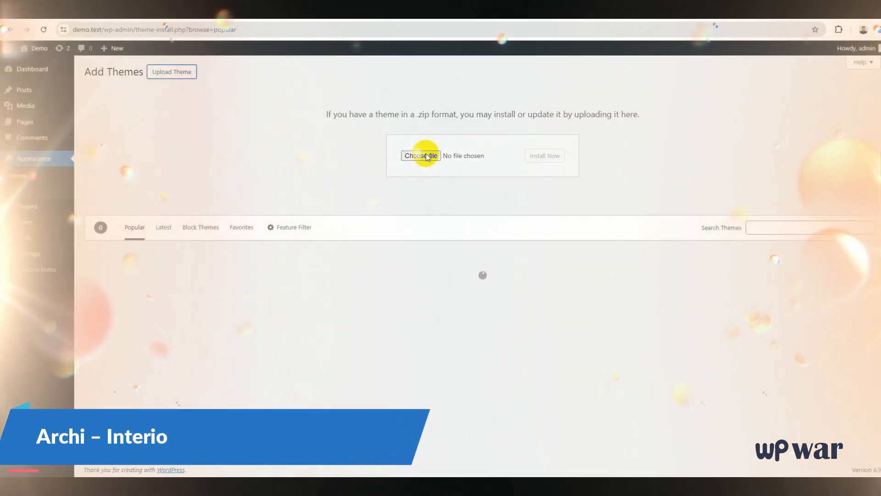
Step: Upload and install the archi theme package from the Archi-Elementor folder inside the extracted theme folder
{"action": "left_click", "coordinate": [424, 156]}
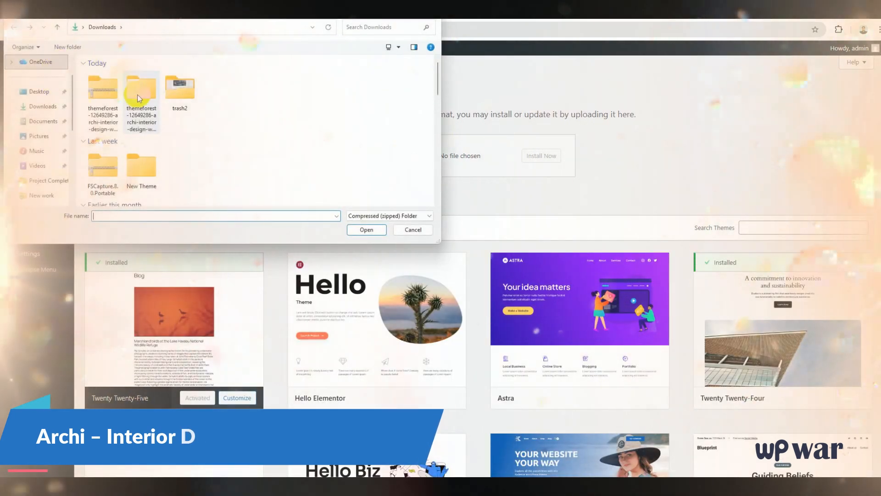
{"action": "double_click", "coordinate": [139, 99]}
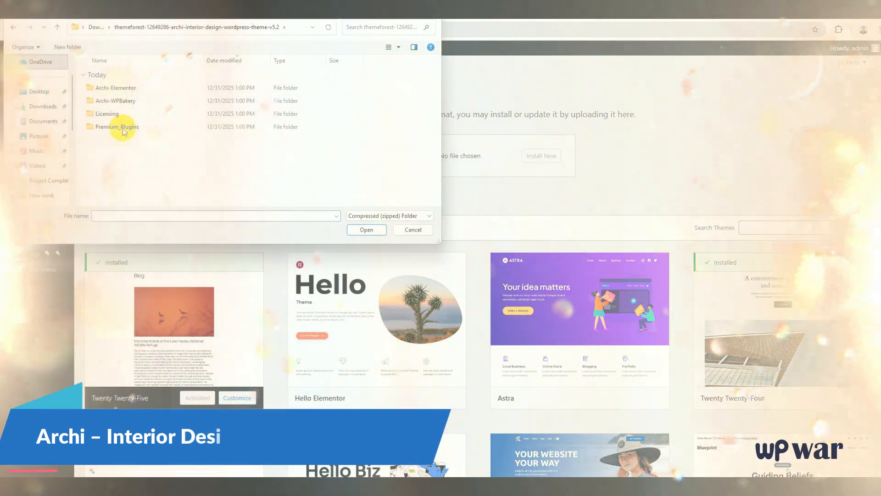
{"action": "double_click", "coordinate": [115, 87]}
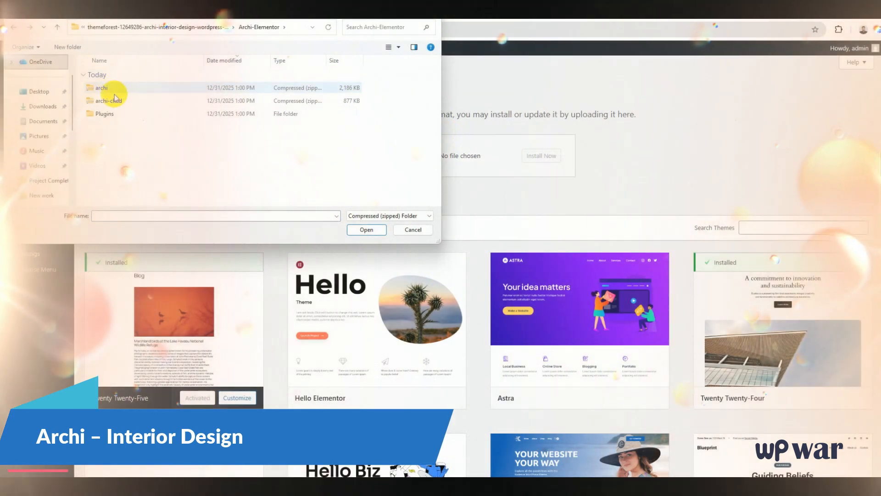
{"action": "left_click", "coordinate": [110, 88]}
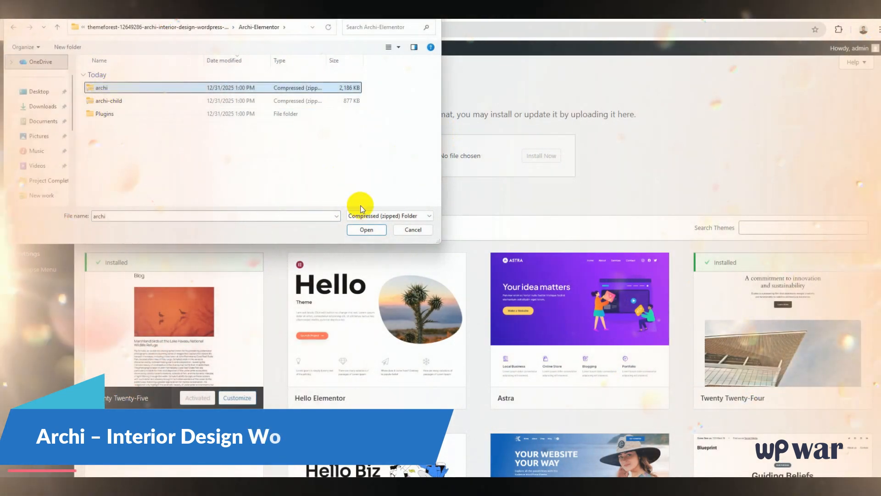
{"action": "left_click", "coordinate": [372, 231]}
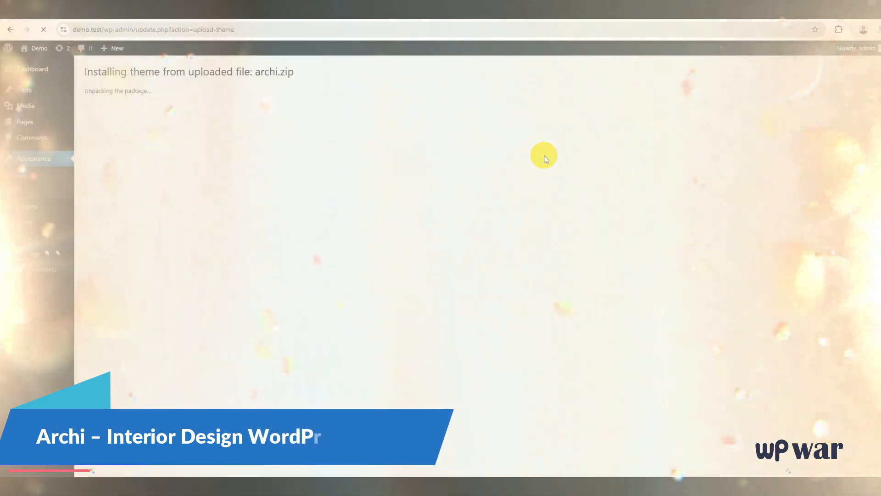
Step: Install and activate the theme's required Elementor Page Builder and Kirki plugins, leaving Elementor's onboarding page
{"action": "left_click", "coordinate": [133, 138]}
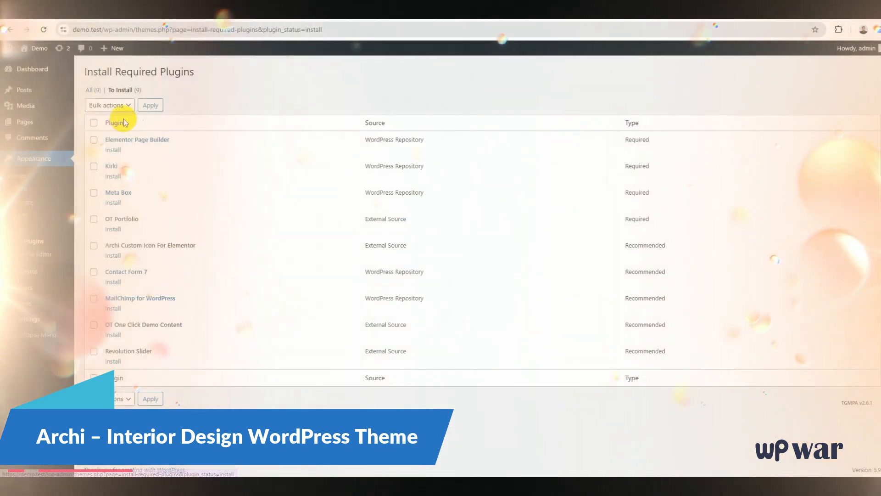
{"action": "left_click", "coordinate": [113, 150]}
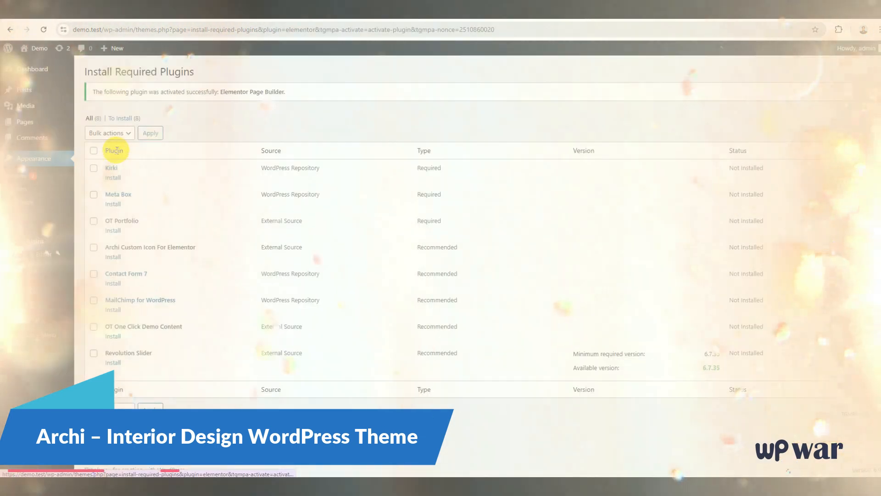
{"action": "left_click", "coordinate": [114, 178]}
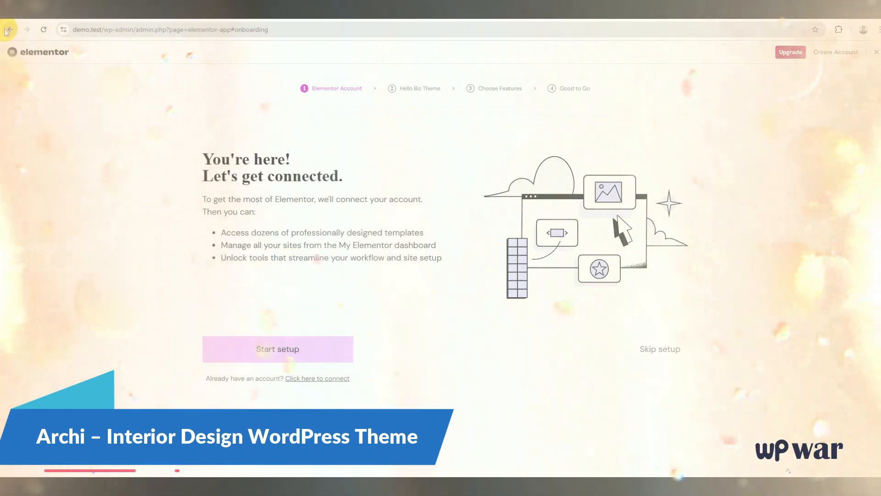
{"action": "left_click", "coordinate": [10, 30]}
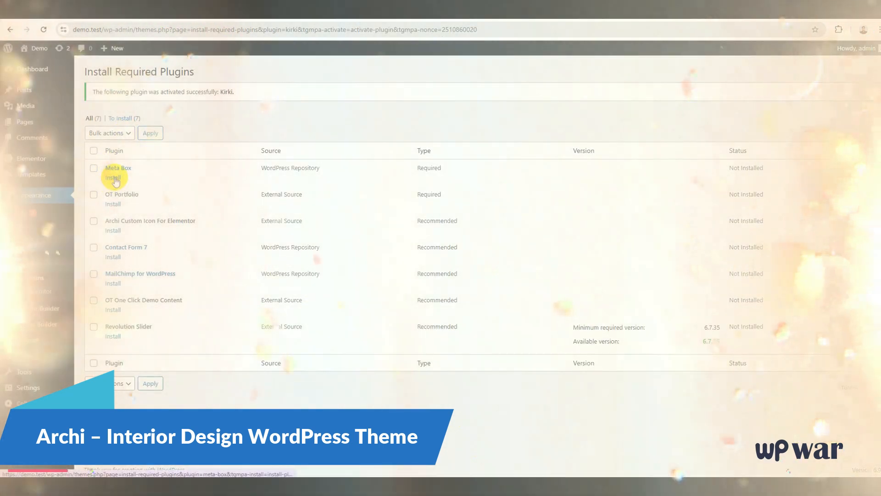
Step: Bulk install all remaining plugins listed for the theme, from Meta Box to Revolution Slider
{"action": "left_click", "coordinate": [92, 152]}
{"action": "left_click", "coordinate": [110, 133]}
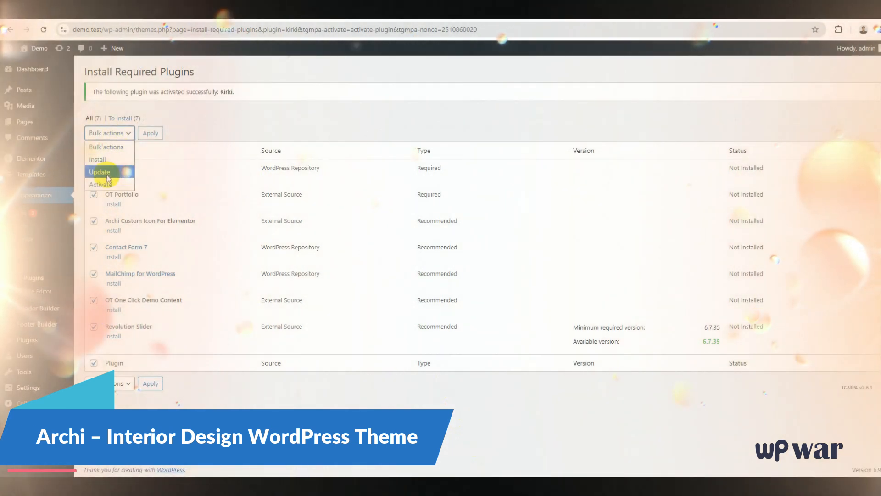
{"action": "left_click", "coordinate": [113, 185]}
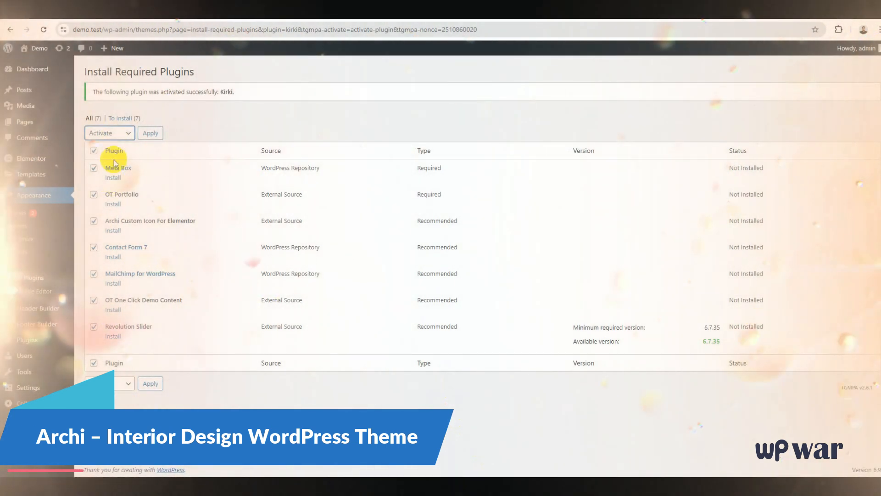
{"action": "left_click", "coordinate": [112, 133]}
{"action": "left_click", "coordinate": [110, 156]}
{"action": "left_click", "coordinate": [144, 133]}
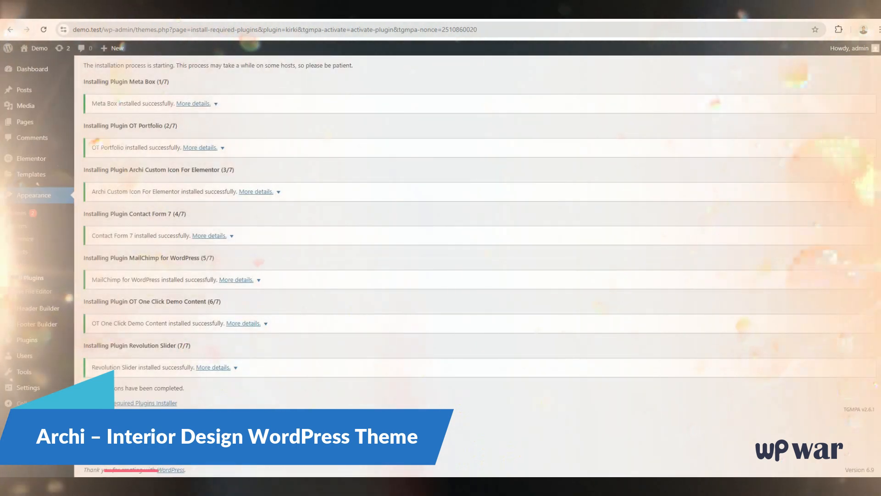
Step: Return to the required plugins list, bulk activate all installed plugins, and dismiss the Slider Revolution welcome window
{"action": "left_click", "coordinate": [129, 403]}
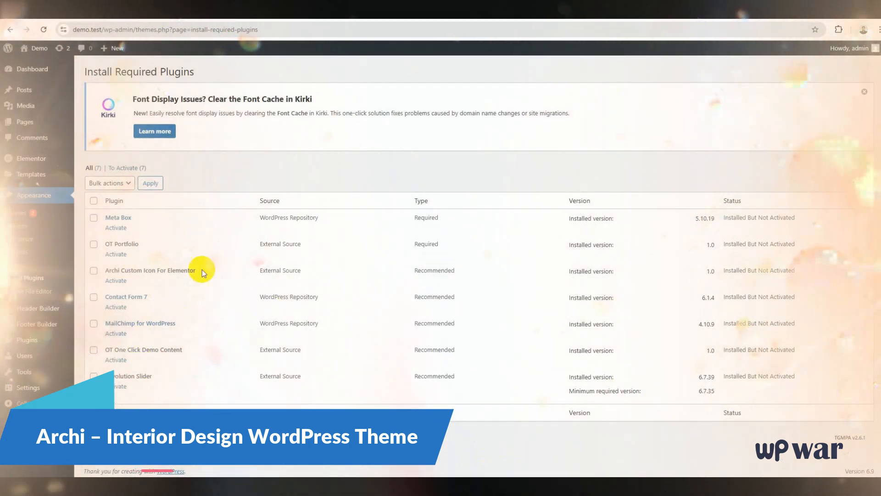
{"action": "left_click", "coordinate": [94, 201]}
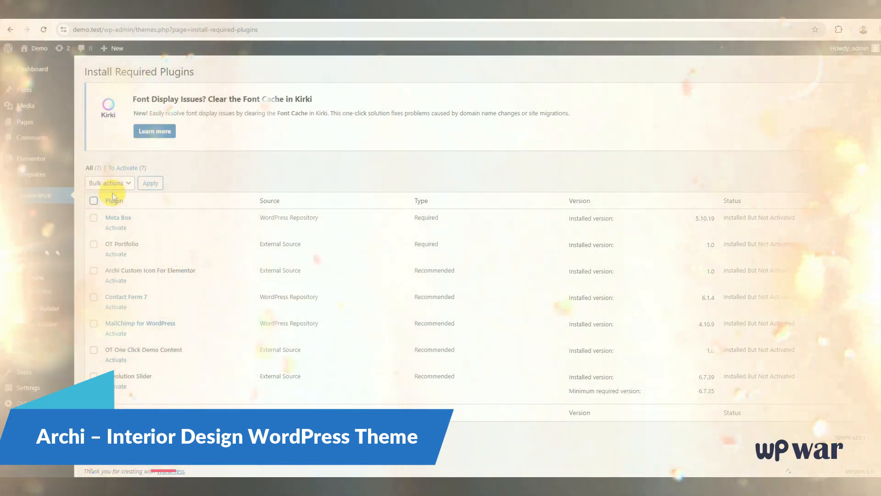
{"action": "left_click", "coordinate": [123, 184]}
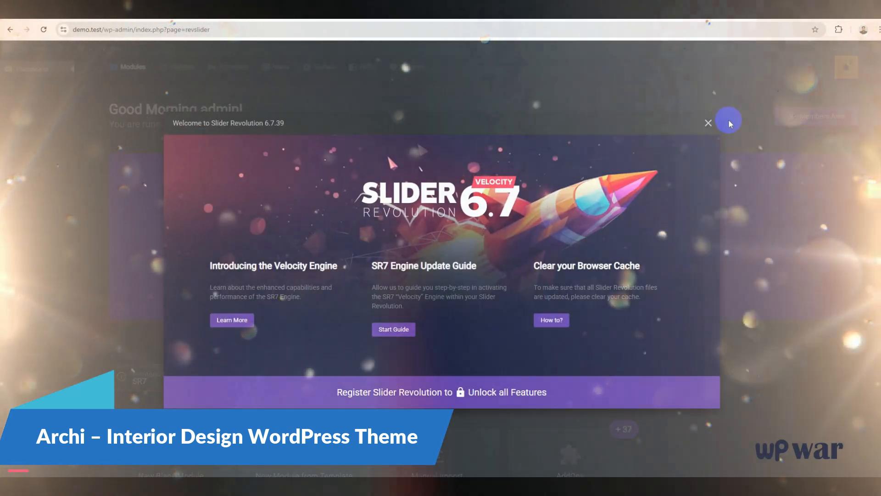
{"action": "left_click", "coordinate": [730, 124]}
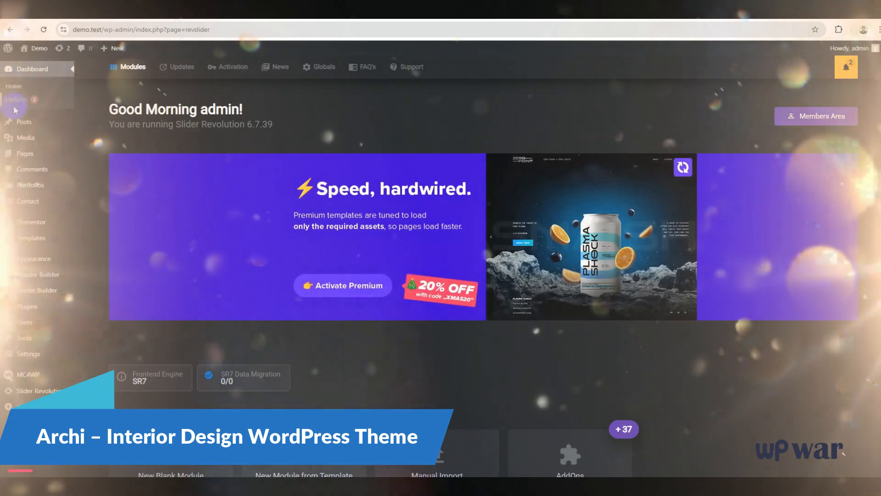
Step: Import the Home Original Light full-site demo from the theme's Import Demo Data page
{"action": "mouse_move", "coordinate": [32, 265]}
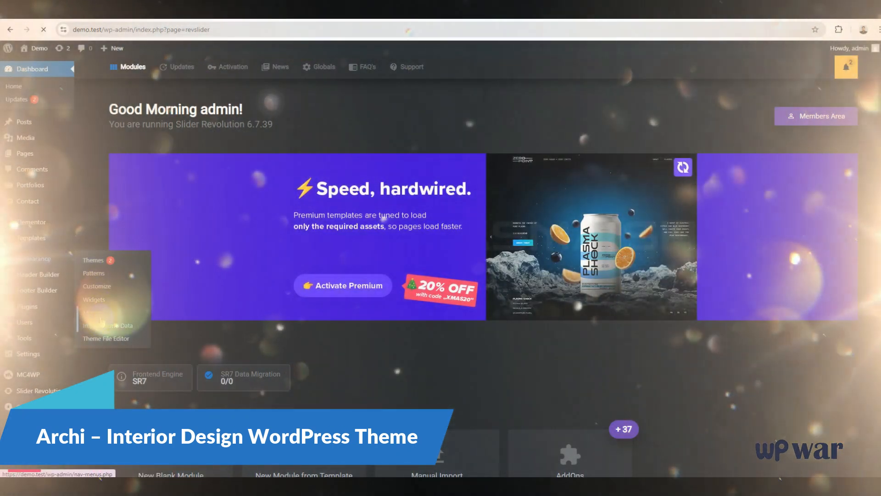
{"action": "left_click", "coordinate": [100, 316]}
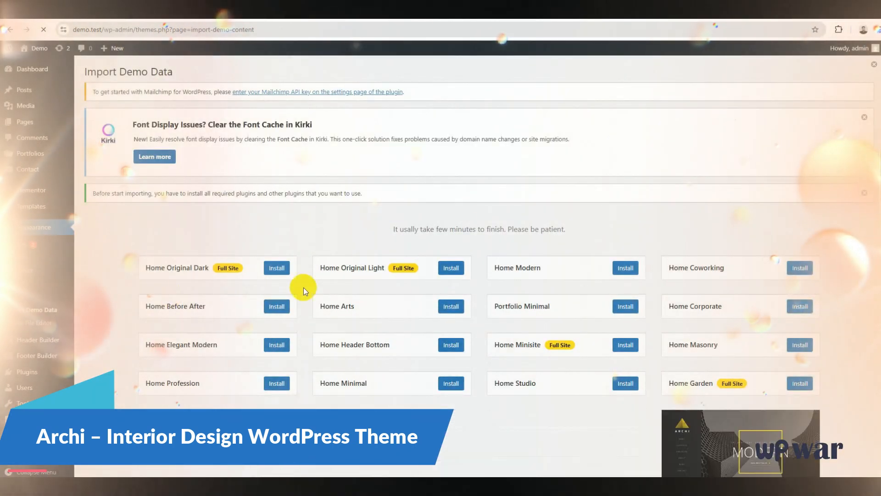
{"action": "scroll", "coordinate": [471, 263], "scroll_direction": "down", "scroll_amount": 1}
{"action": "scroll", "coordinate": [471, 263], "scroll_direction": "down", "scroll_amount": 3}
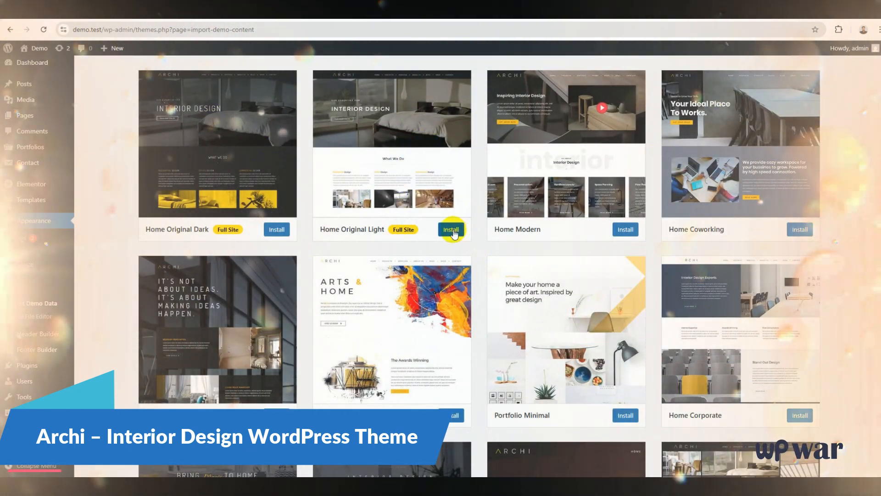
{"action": "left_click", "coordinate": [452, 231]}
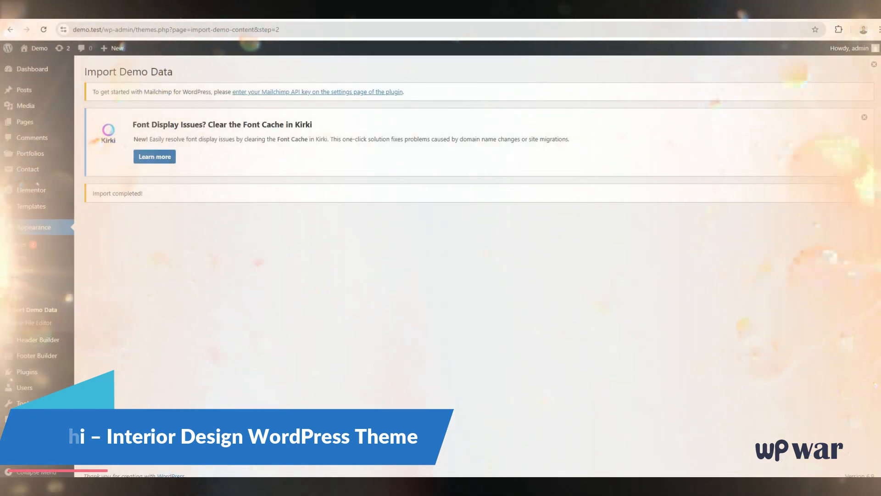
Step: Open the demo site's front end in a new browser tab
{"action": "key", "text": "ctrl+t"}
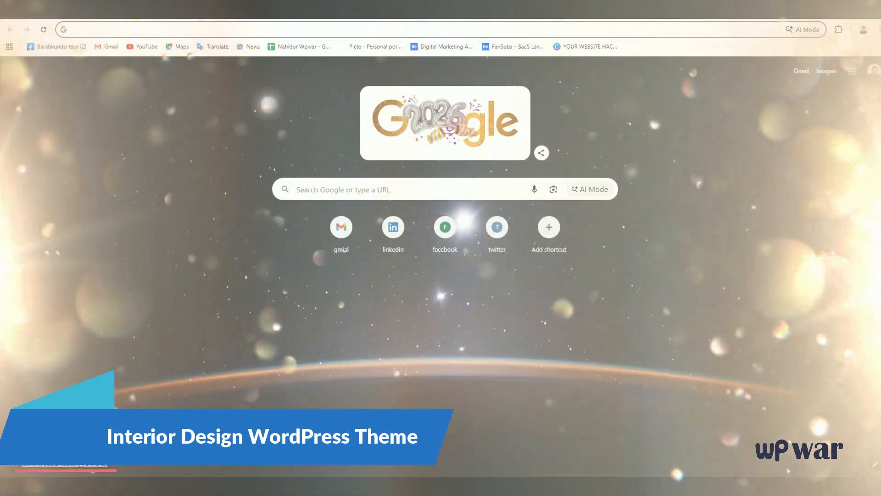
{"action": "type", "text": "de"}
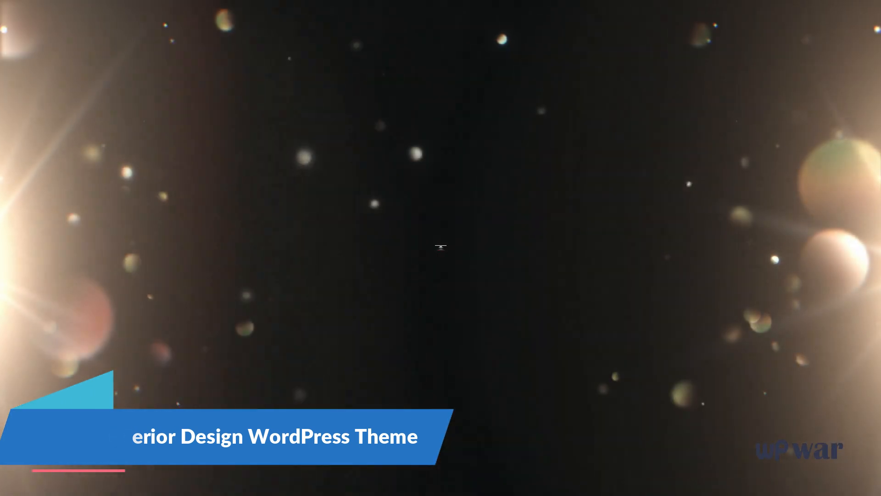